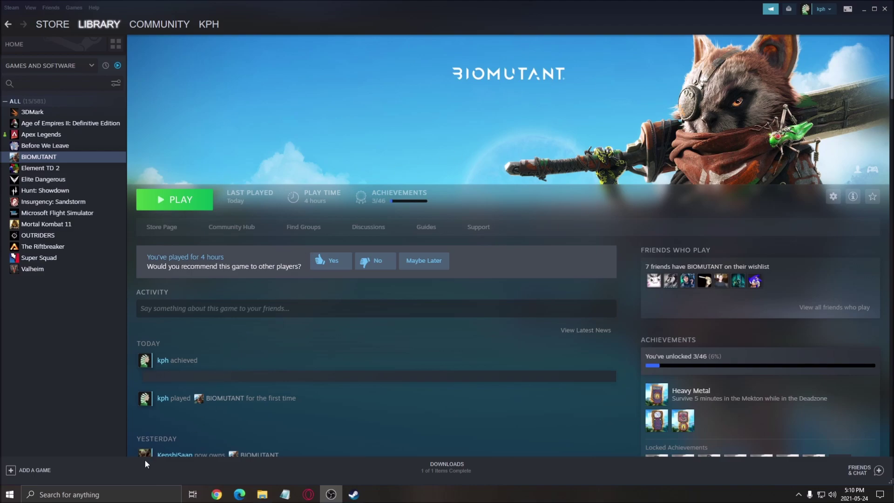
Step: Search Windows for "game mode" and open the Game Mode settings
click(116, 495)
text(game mode)
key(Return)
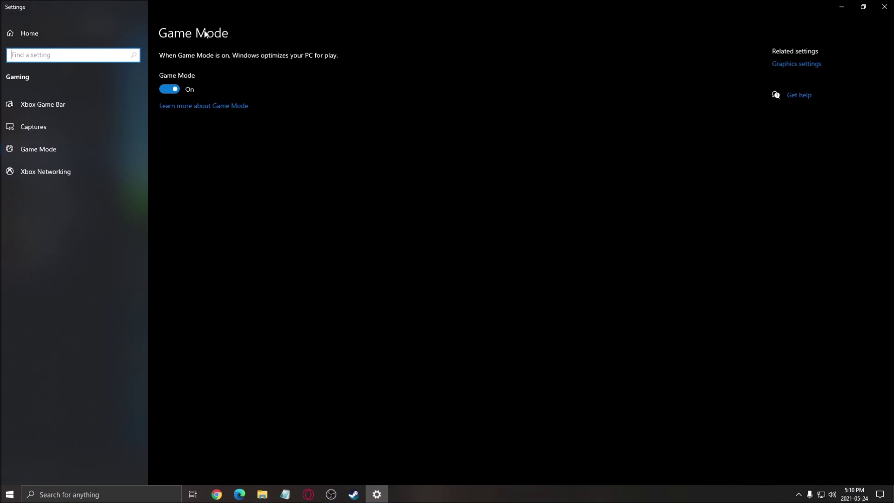
Step: Review the Xbox Game Bar toggle and the background recording and audio options in Captures, and close Settings
click(60, 107)
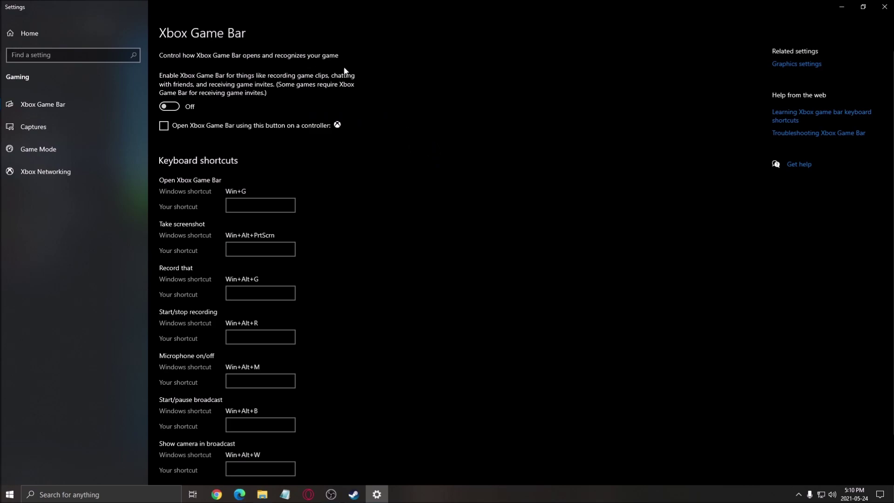
scroll(354, 153, down, 1)
scroll(466, 177, up, 1)
click(63, 135)
scroll(335, 158, down, 1)
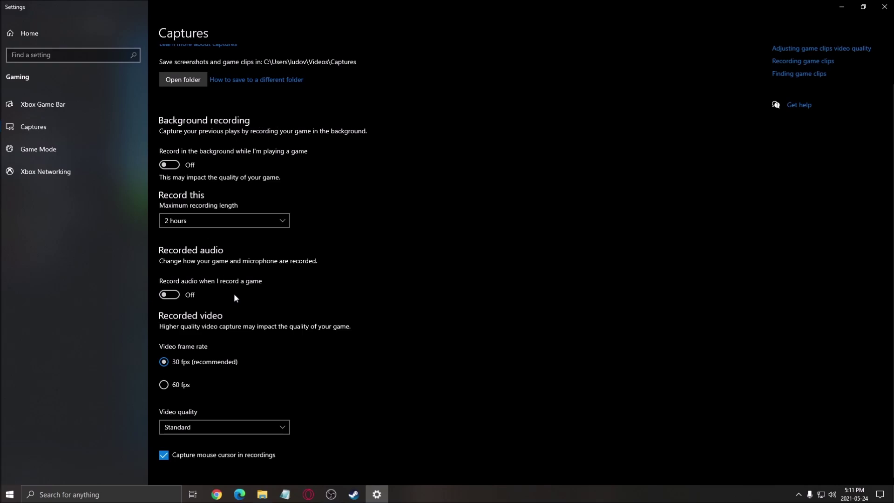
click(886, 13)
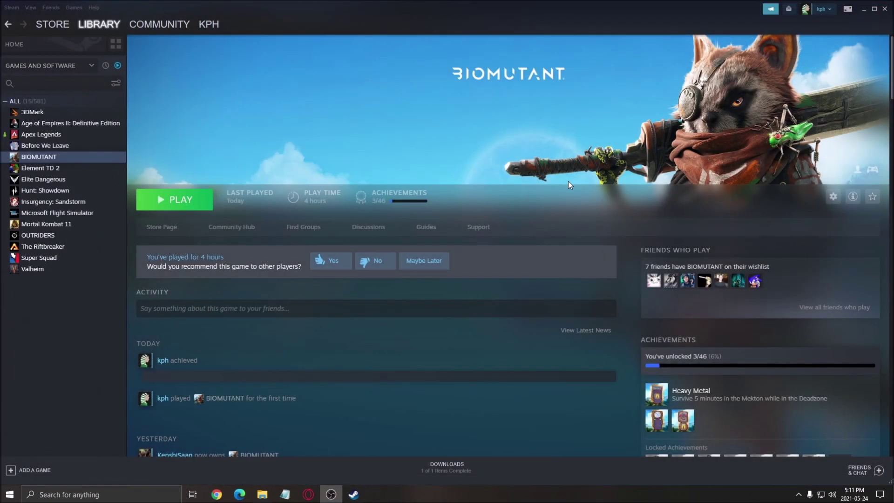
Step: Open the Windows Graphics settings, check the Hardware-accelerated GPU scheduling option, and close Settings
click(144, 500)
text(graphics settings)
key(Return)
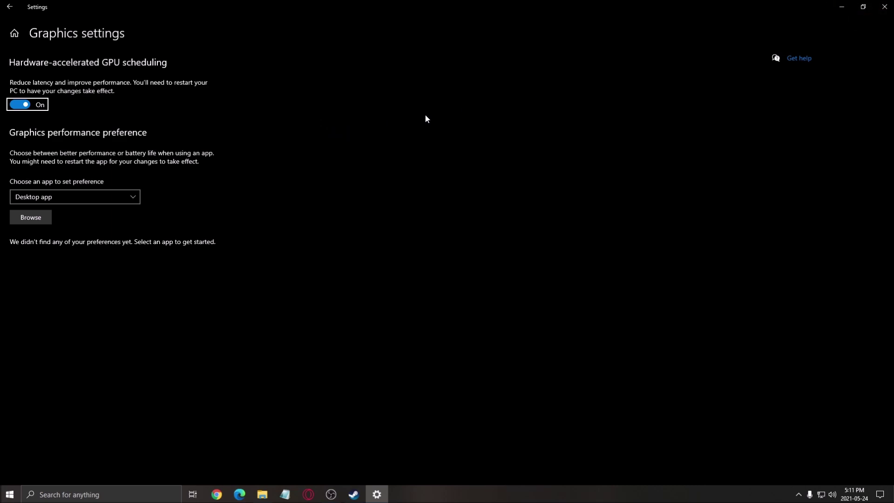
click(885, 7)
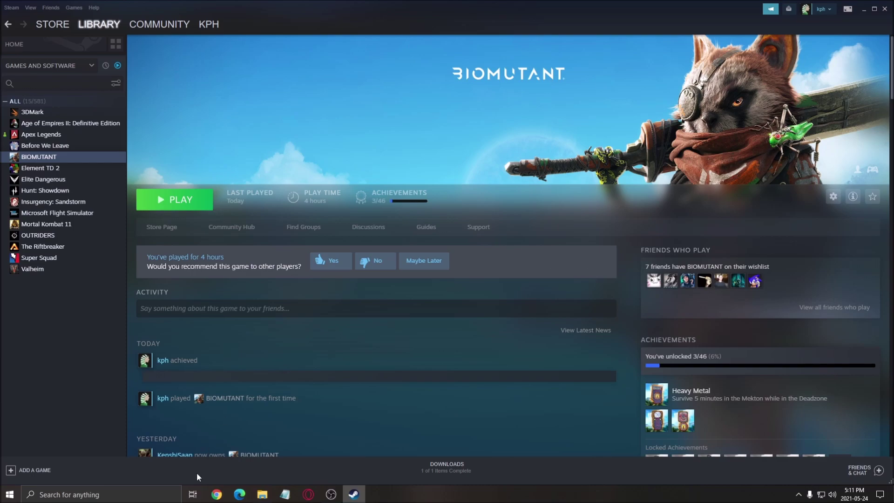
Step: Open NVIDIA Control Panel, review the global 3D settings through to the end of the feature list, and close it
click(799, 494)
right_click(789, 474)
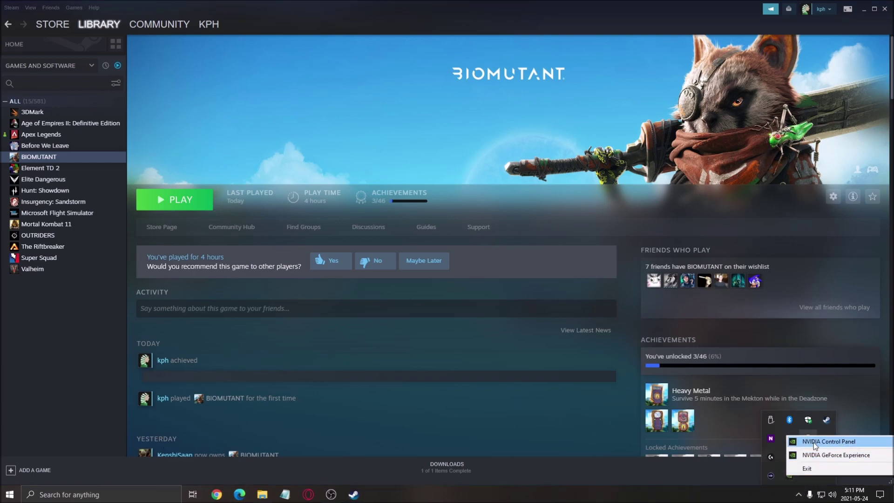
click(836, 441)
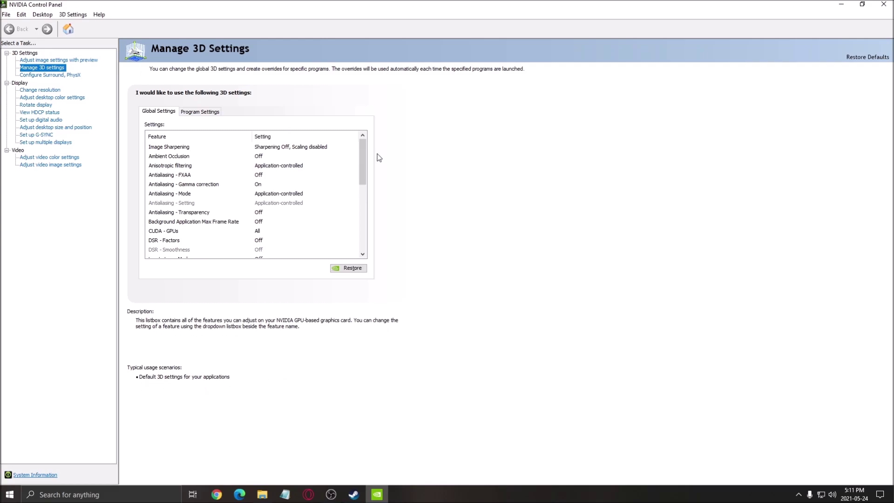
drag(363, 161, 367, 229)
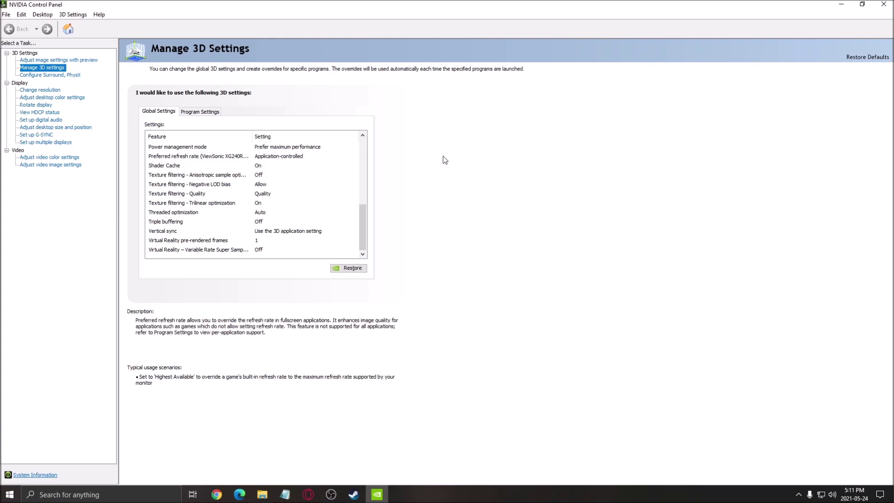
click(884, 4)
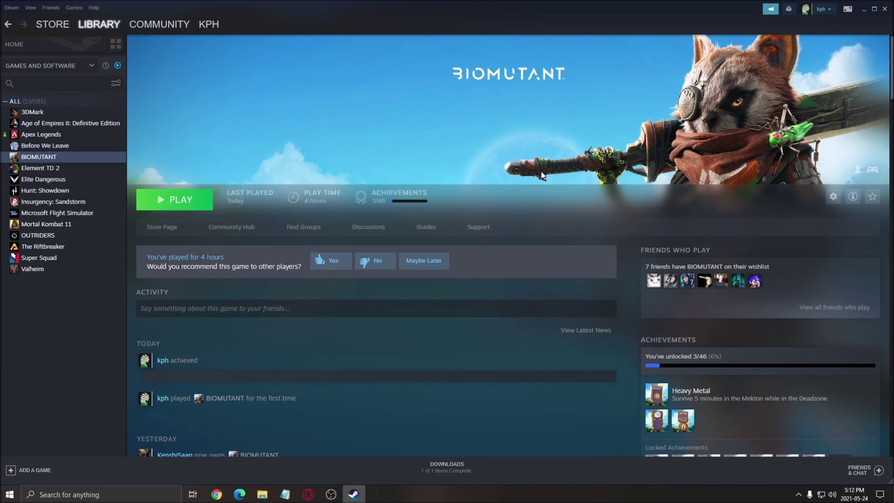
click(45, 145)
click(39, 156)
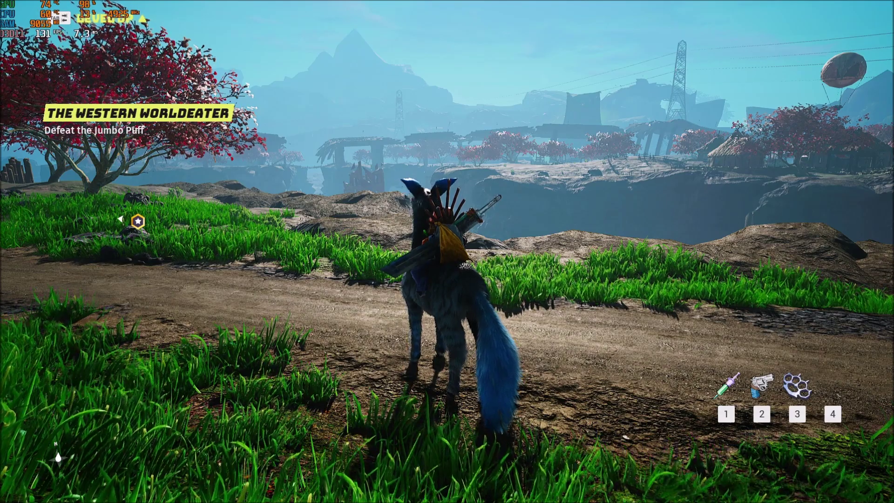
Step: Pause the running BIOMUTANT game and open the Camera page of its settings to examine field of view, camera shake and depth of field
key(Escape)
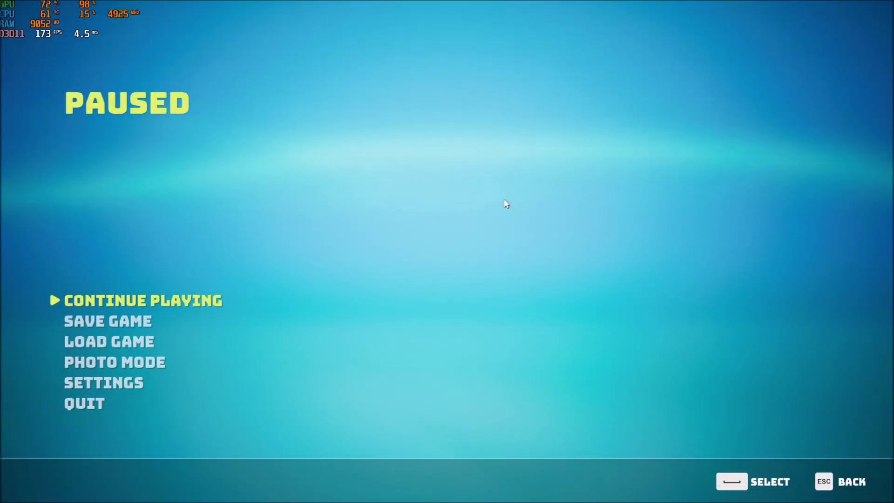
click(103, 383)
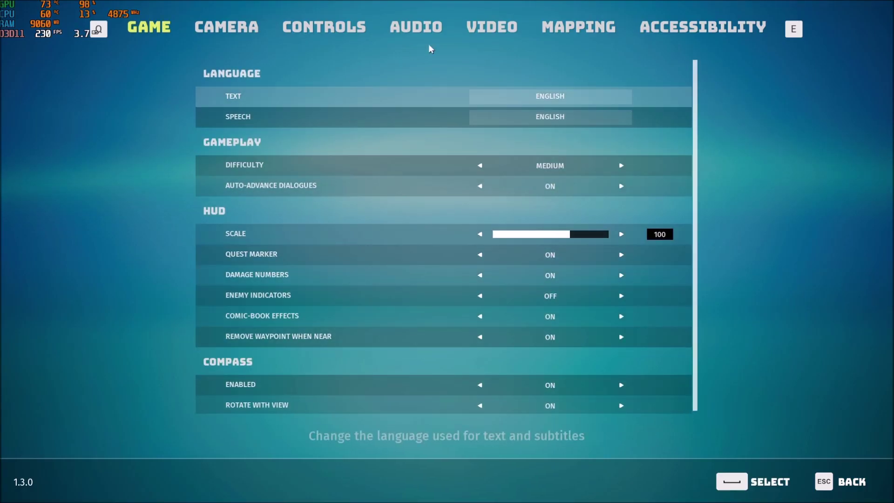
click(225, 29)
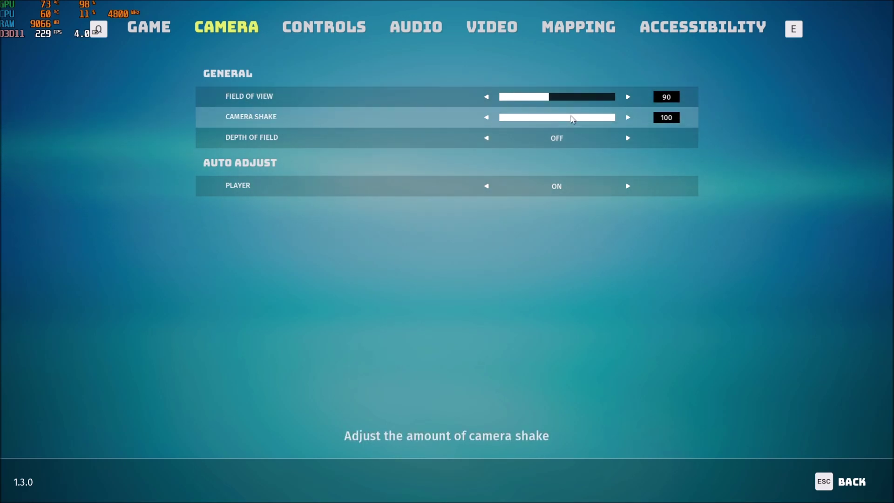
Step: Open the game's Video settings and examine the monitor, display and graphics options down to the custom quality section
click(483, 33)
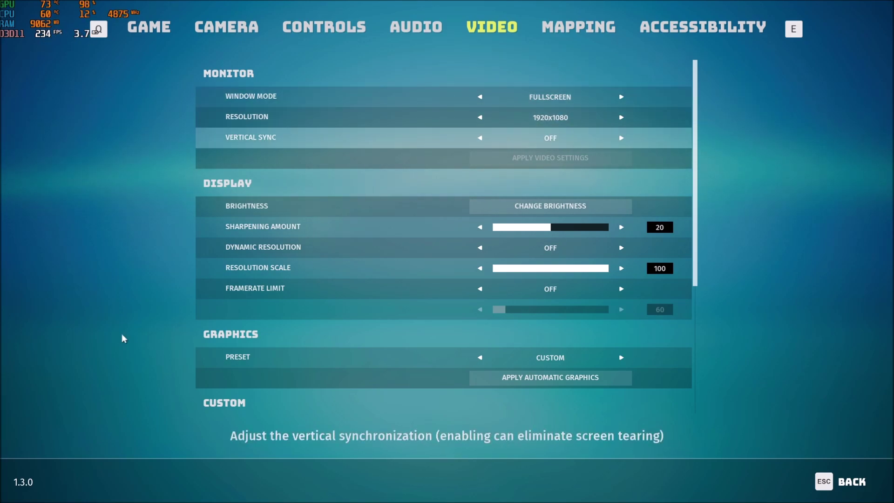
scroll(257, 244, down, 2)
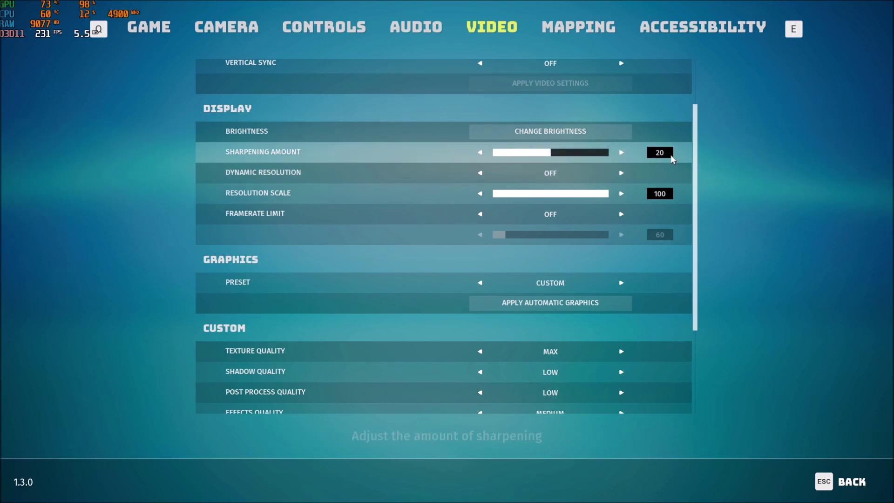
scroll(286, 175, down, 1)
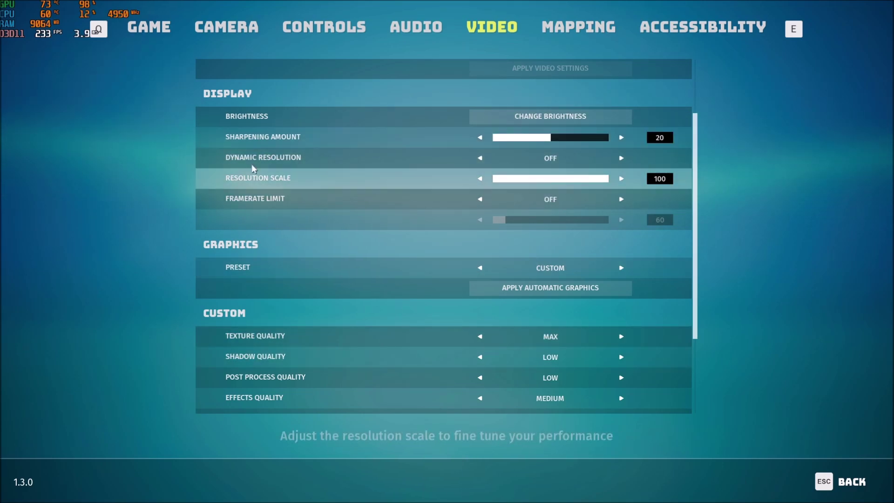
scroll(232, 210, down, 1)
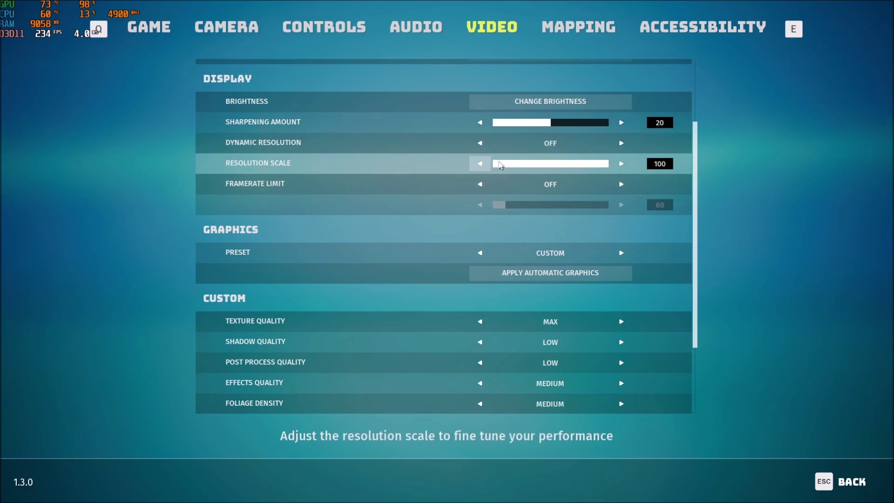
scroll(413, 225, down, 1)
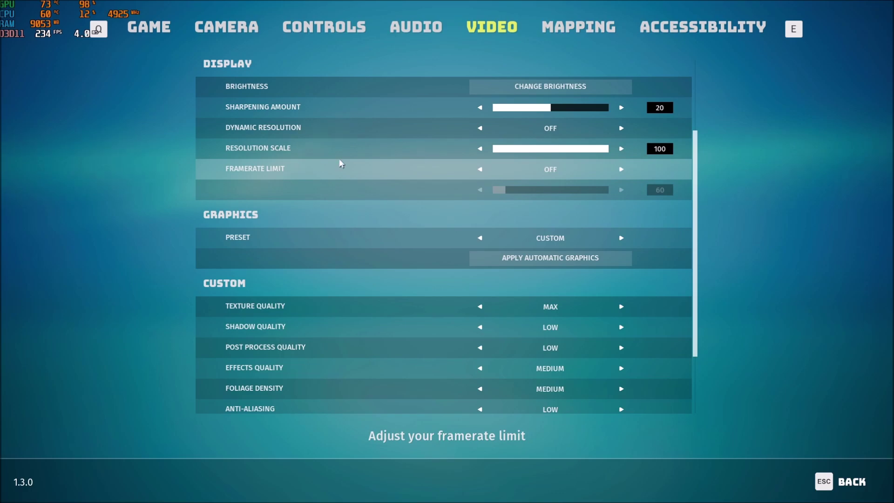
scroll(359, 302, down, 2)
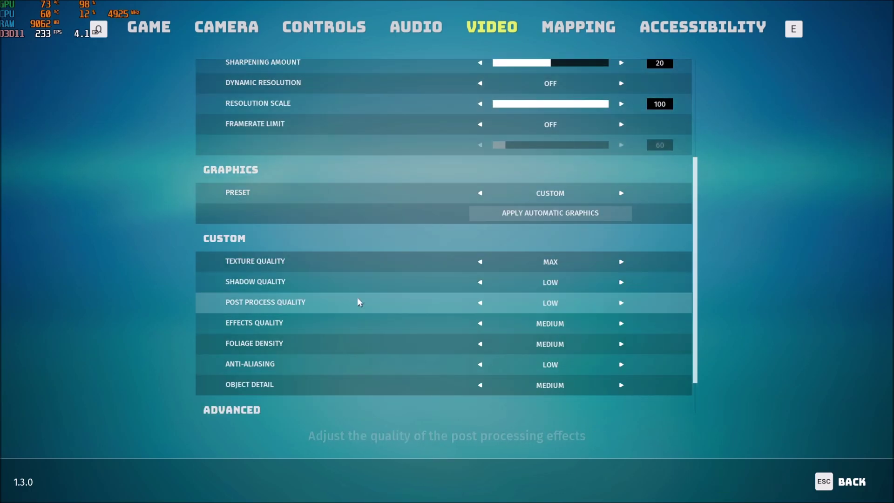
Step: Lower Texture Quality through High and Medium to Low for comparison, and restore it to Max
click(483, 268)
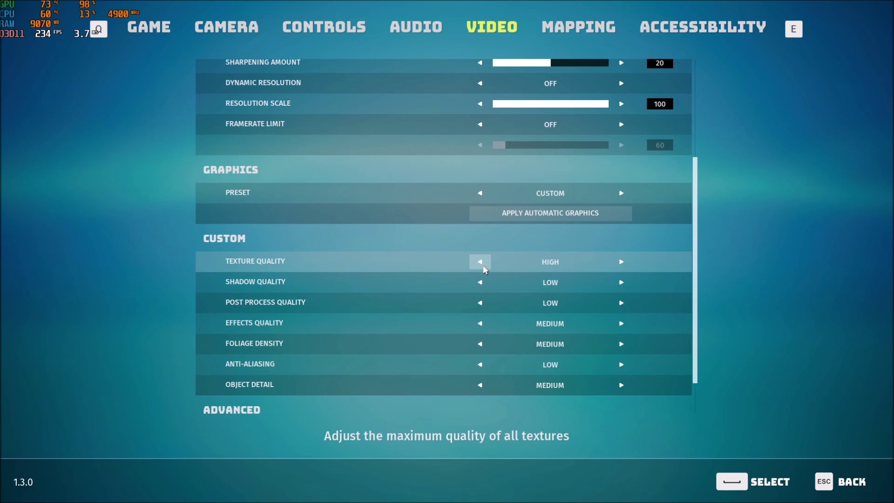
click(479, 270)
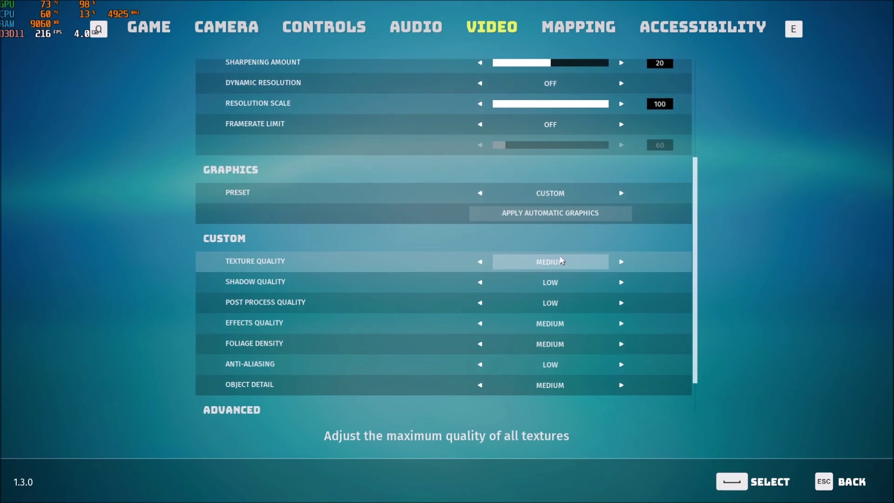
click(479, 262)
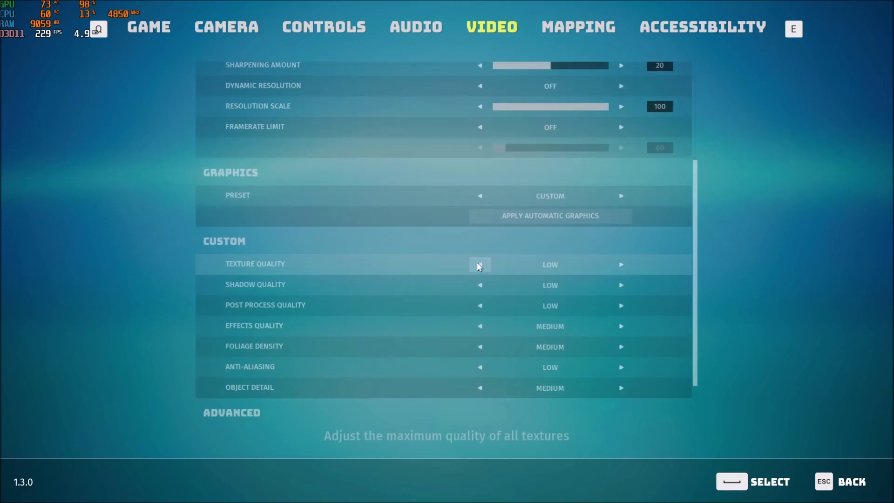
click(627, 262)
click(628, 262)
click(628, 261)
Step: Raise Shadow Quality to Max for comparison, and bring it back down through High to Low
scroll(208, 334, down, 1)
scroll(208, 334, down, 1)
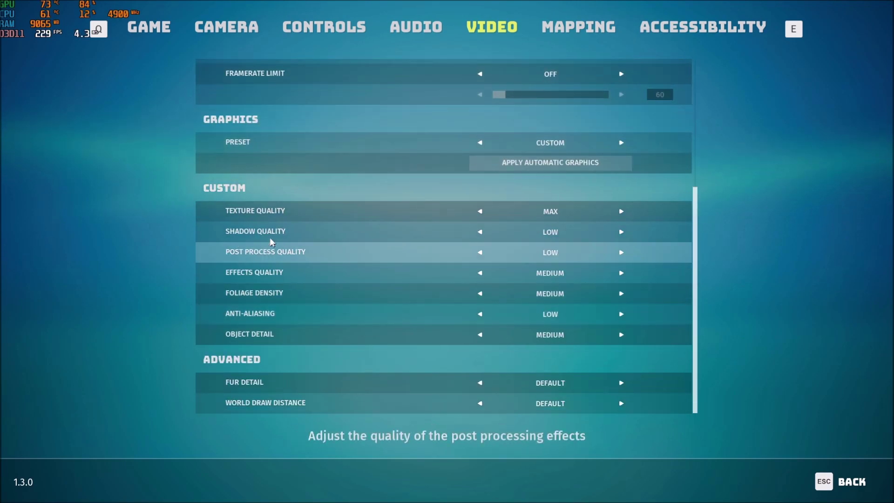
click(622, 233)
click(621, 233)
click(622, 233)
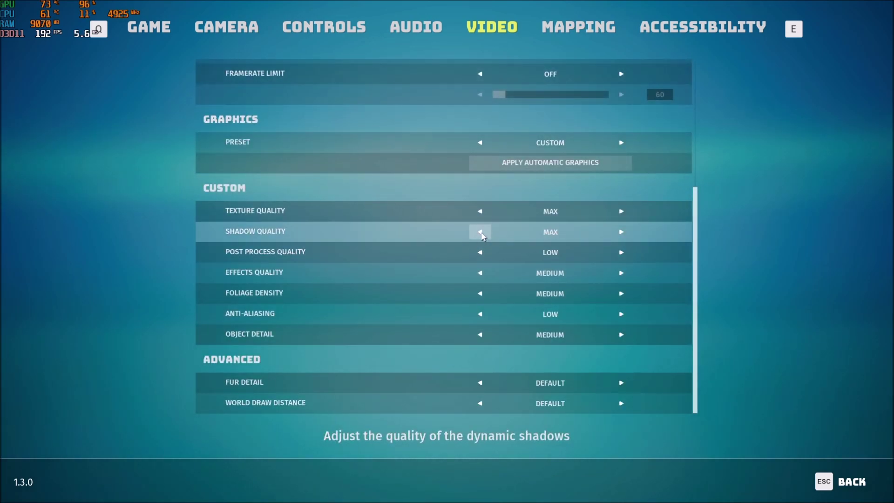
click(479, 232)
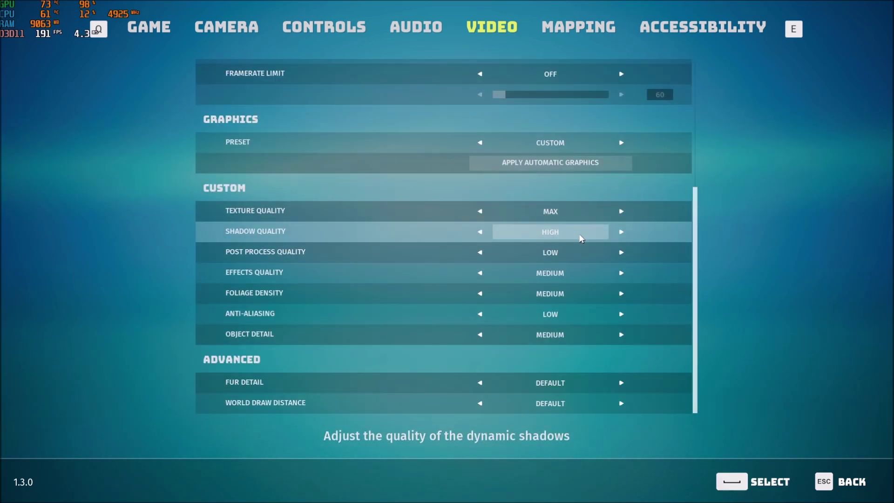
click(484, 236)
click(485, 235)
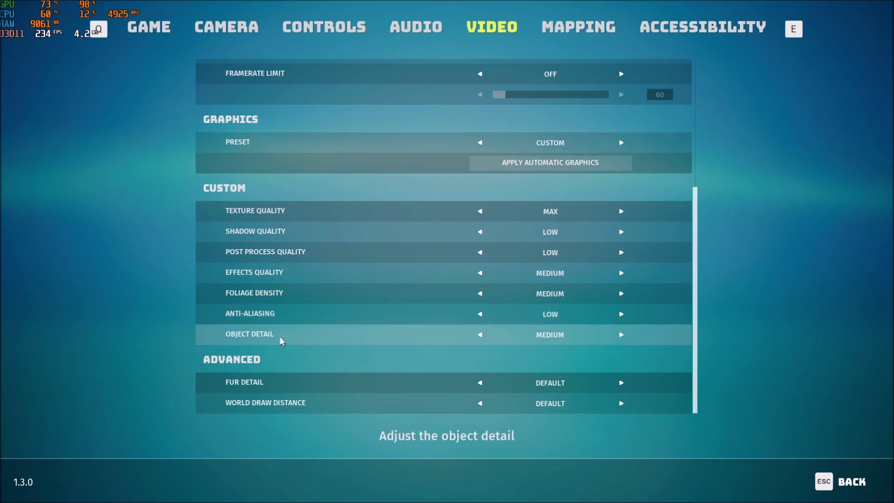
Step: Try Object Detail at Max and Low for comparison, and restore it to Medium
click(622, 335)
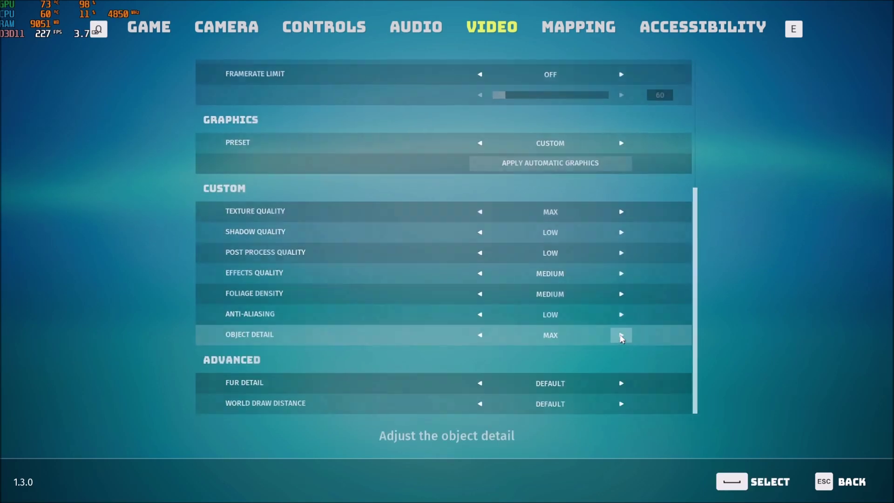
click(482, 341)
click(478, 335)
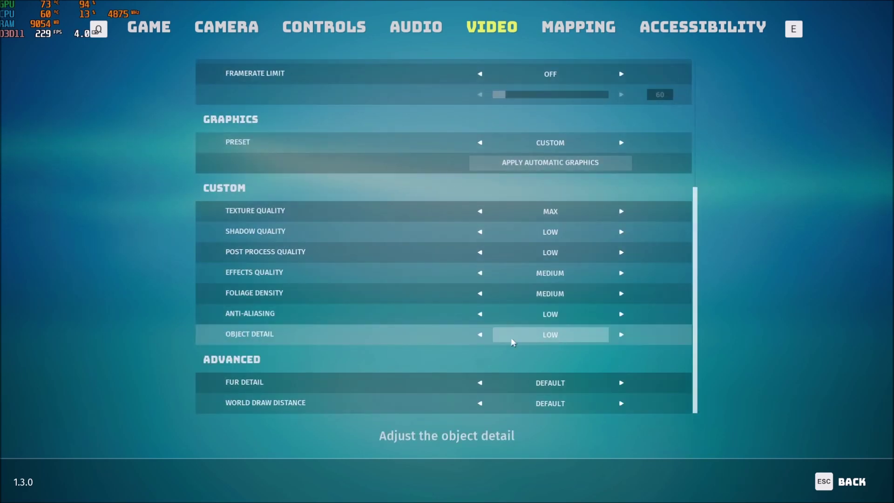
click(624, 337)
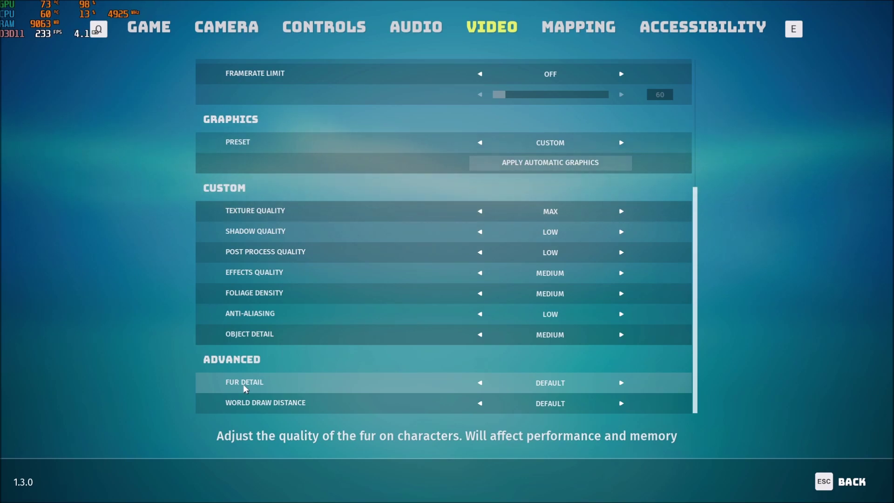
Step: Try Fur Detail at Higher and Max for comparison, and restore it to Default
click(622, 384)
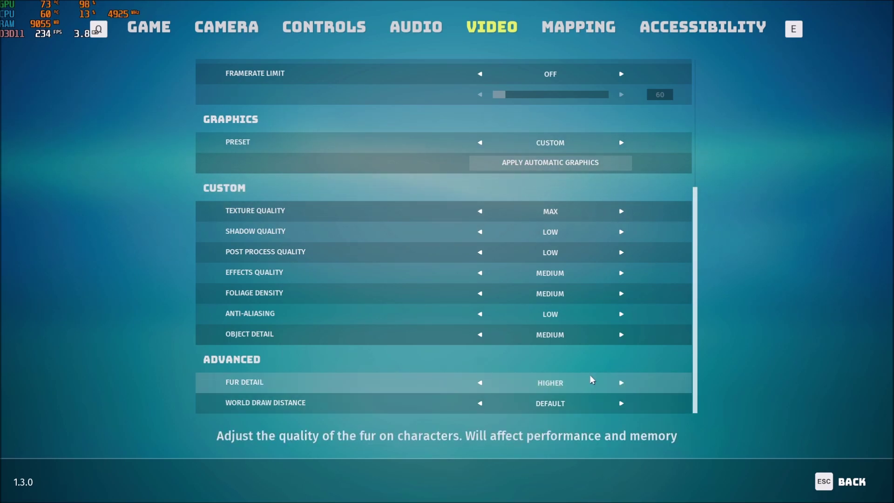
click(622, 383)
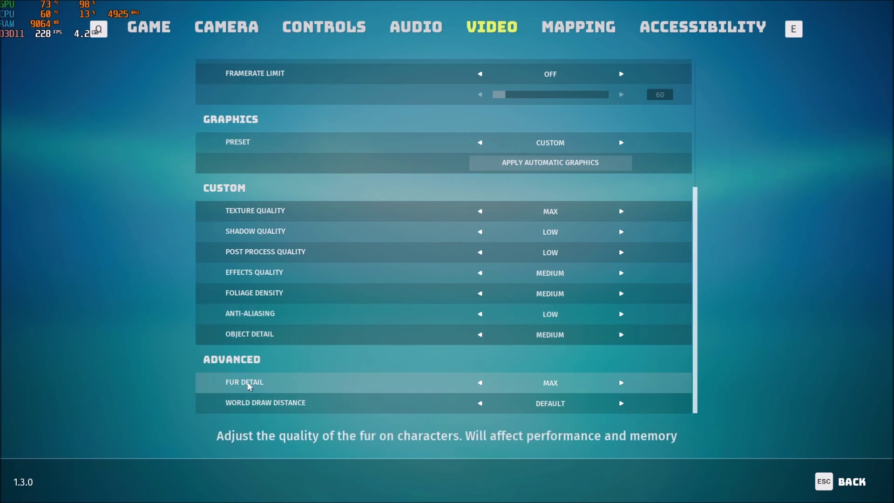
click(480, 383)
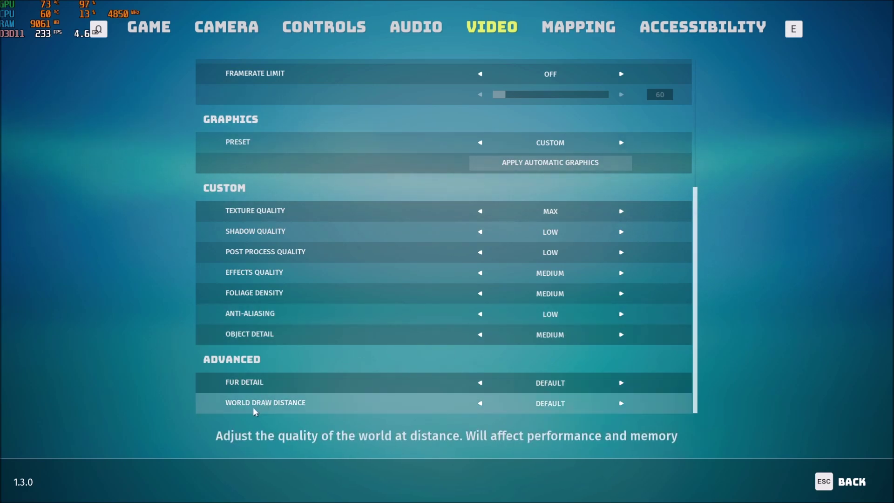
Step: Set World Draw Distance to Higher in the advanced video settings
click(621, 406)
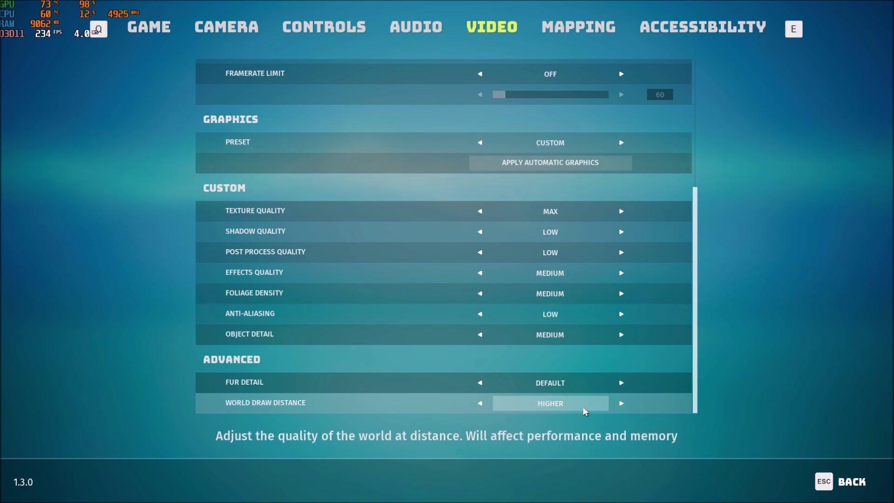
click(622, 406)
click(480, 403)
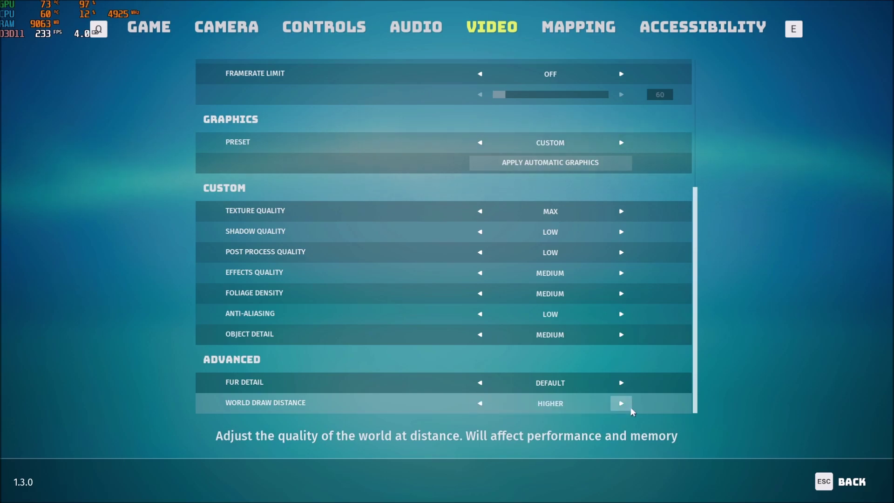
Step: Raise World Draw Distance one level above Higher for comparison, and bring it back down two levels
click(621, 404)
click(480, 404)
click(479, 404)
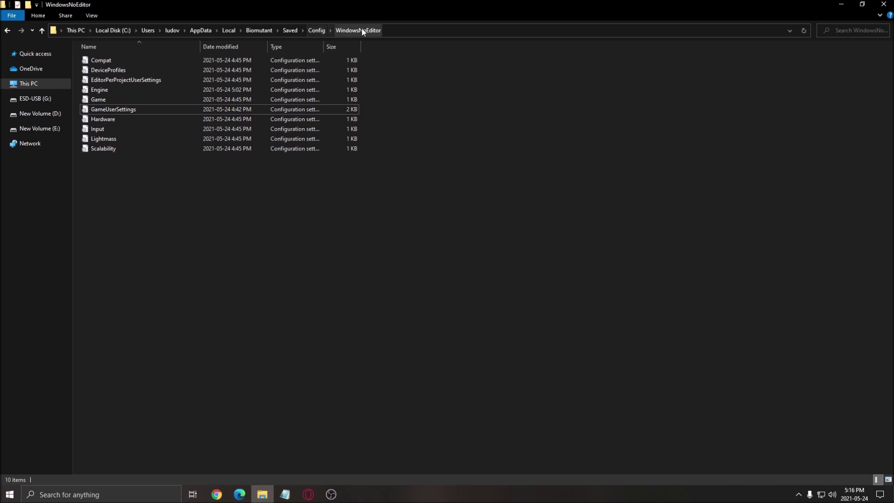
Step: Switch to the Biomutant WindowsNoEditor config folder in File Explorer and open GameUserSettings in a maximized Notepad window
click(132, 110)
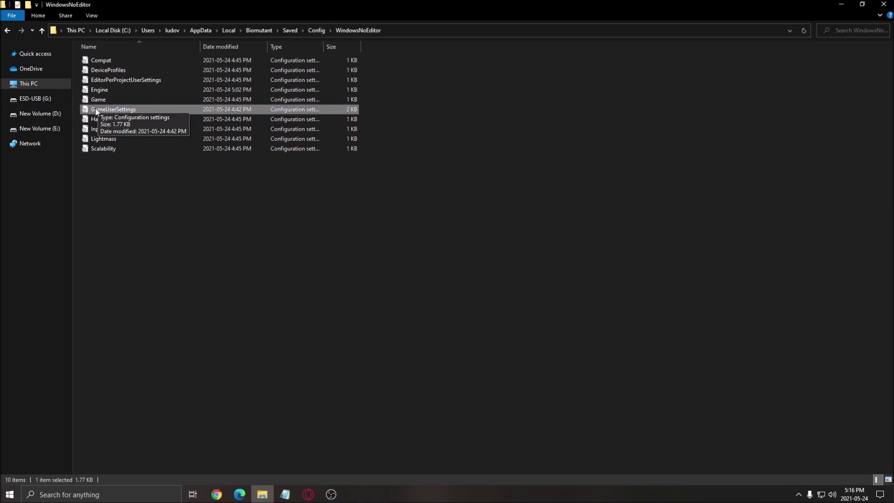
double_click(117, 113)
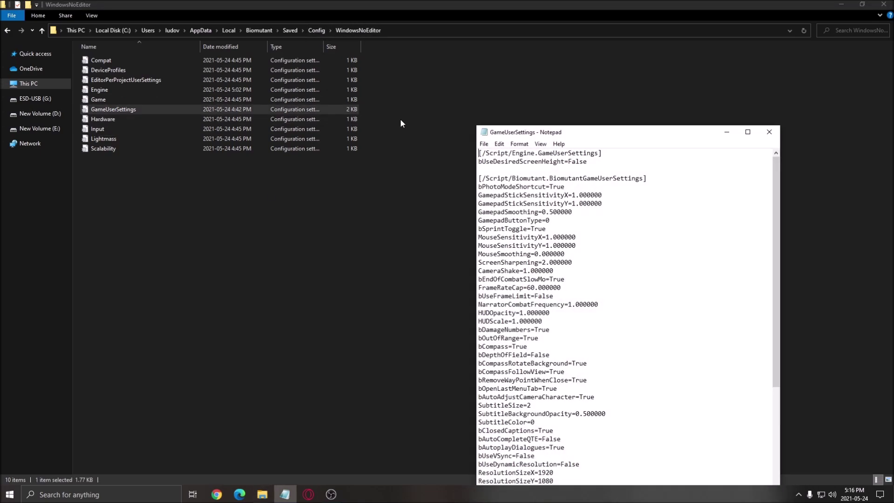
click(744, 132)
click(289, 169)
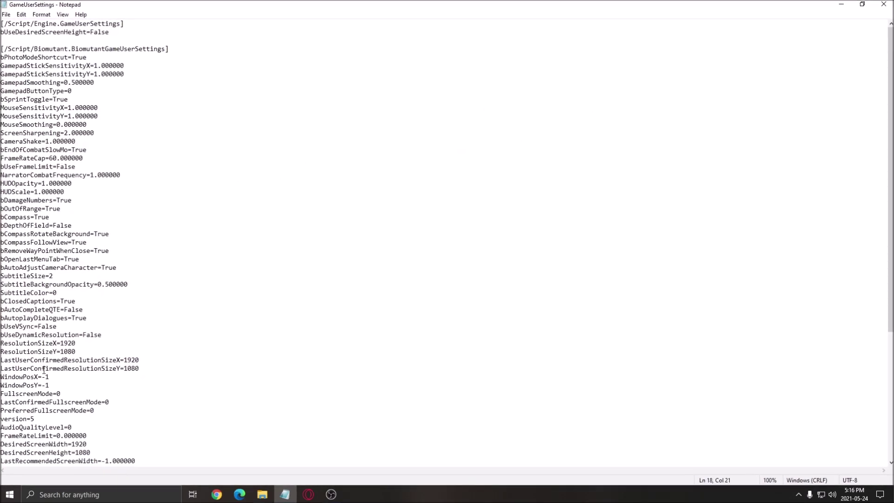
Step: Review the GameUserSettings entries from the header through ScalabilityGroups, and highlight the bUseHDRDisplayOutput line
scroll(93, 285, down, 7)
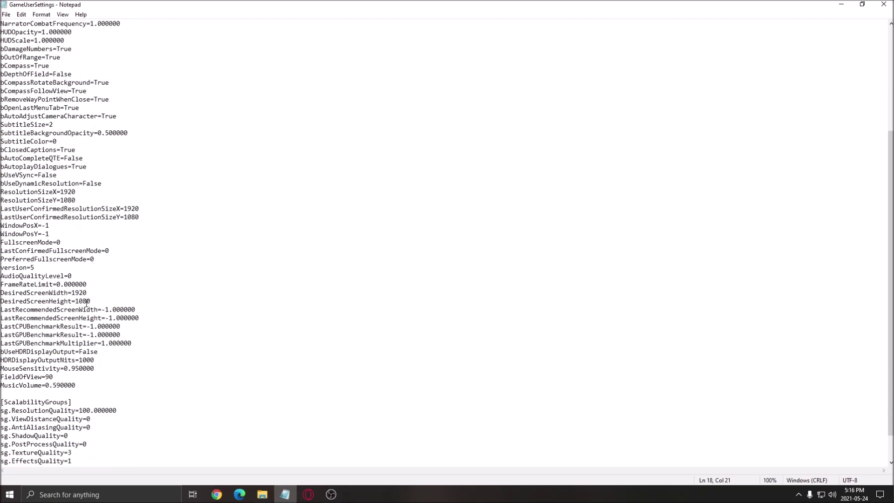
scroll(97, 287, up, 6)
scroll(63, 241, up, 2)
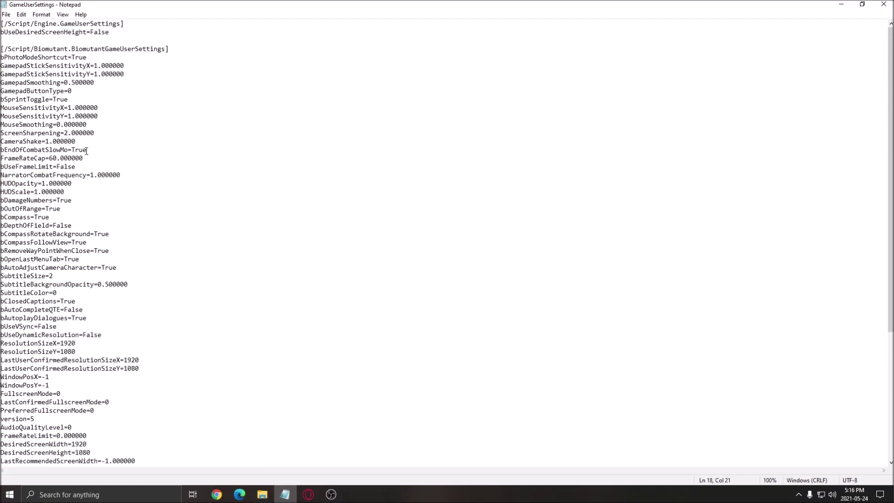
scroll(116, 201, down, 7)
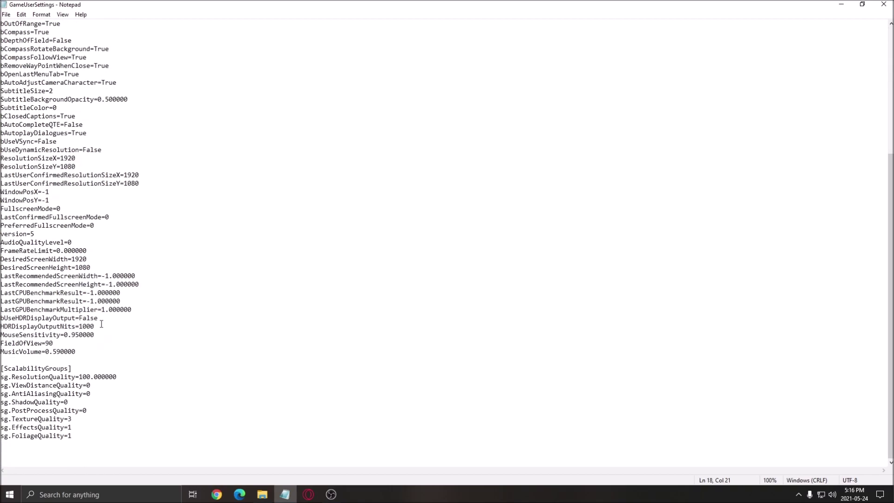
drag(12, 319, 85, 313)
click(38, 318)
drag(24, 317, 2, 318)
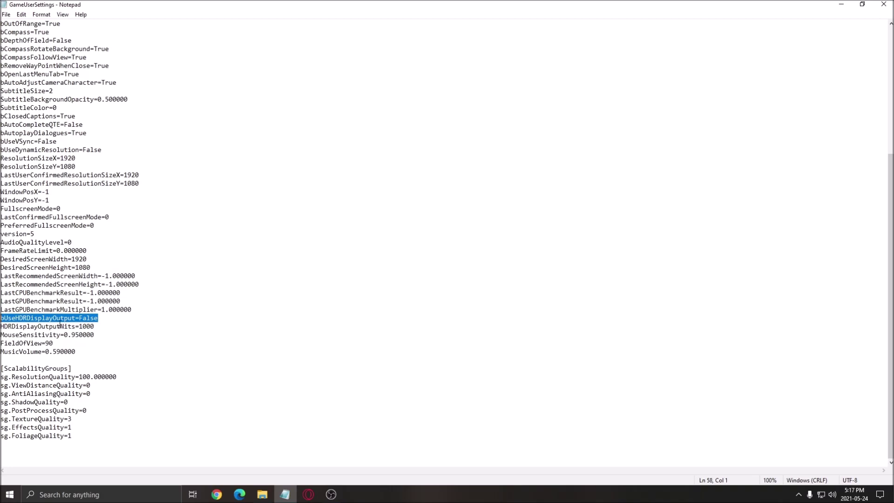
click(103, 327)
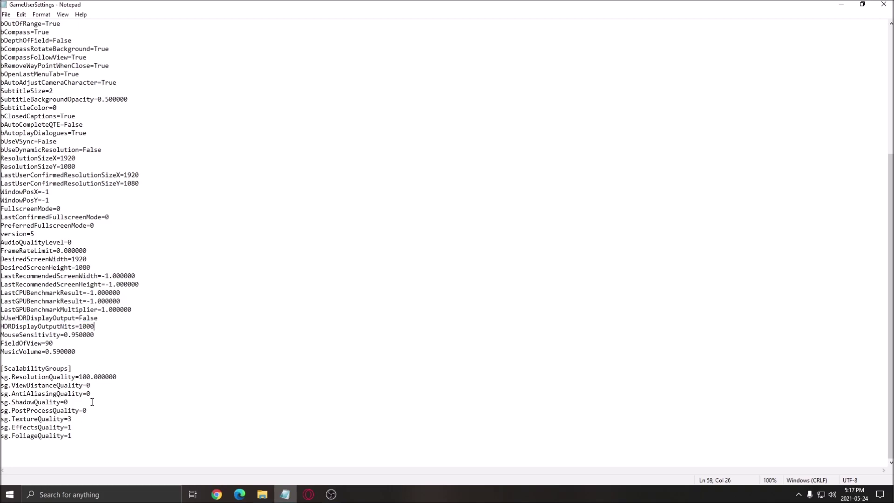
Step: Set sg.ViewDistanceQuality to 1 in the ScalabilityGroups section
drag(15, 386, 91, 386)
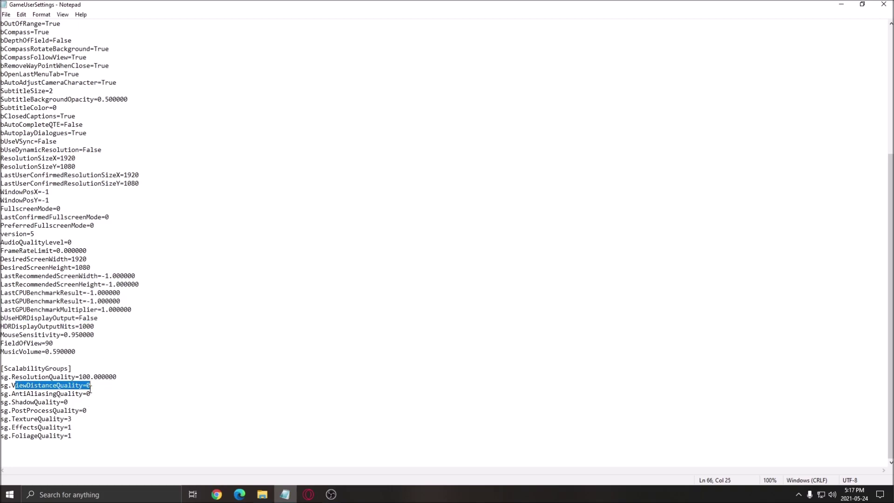
double_click(14, 385)
click(89, 384)
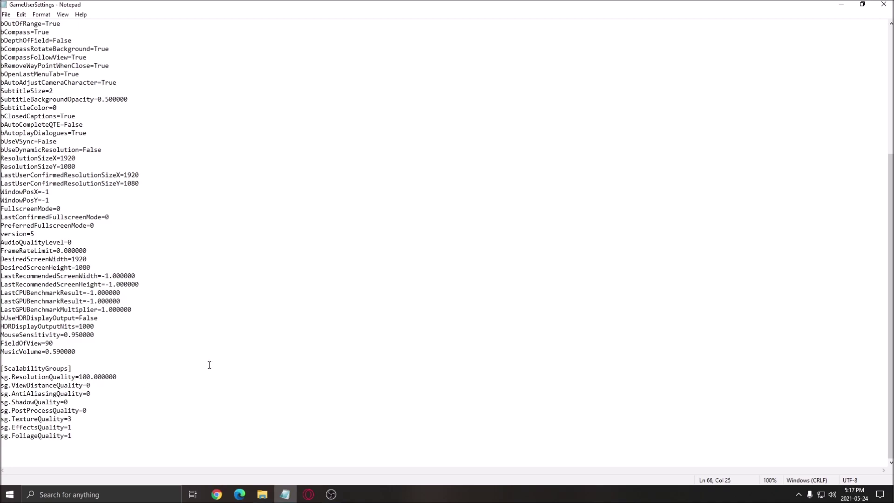
key(BackSpace)
text(1)
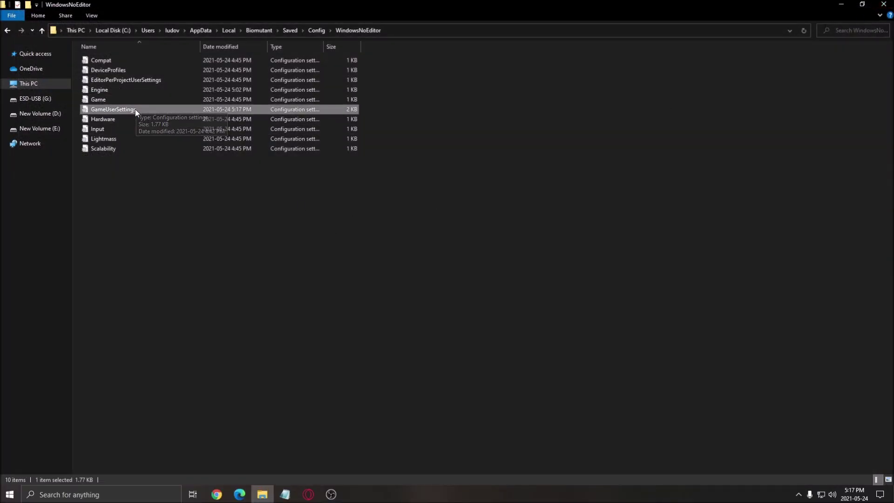
Step: Make the GameUserSettings file read-only in its properties
right_click(112, 110)
click(156, 274)
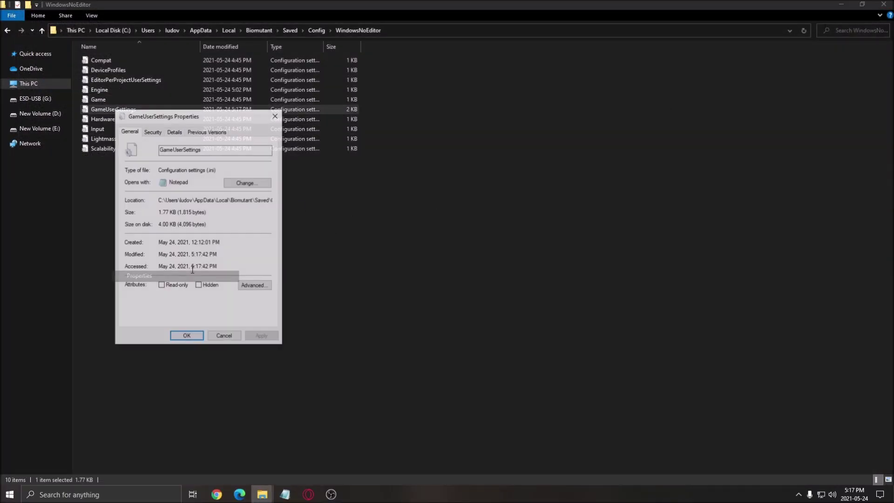
click(161, 285)
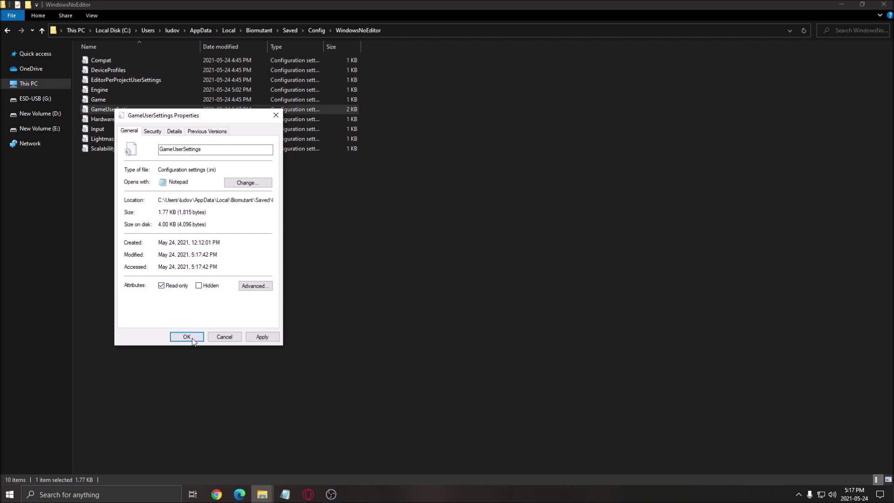
click(186, 337)
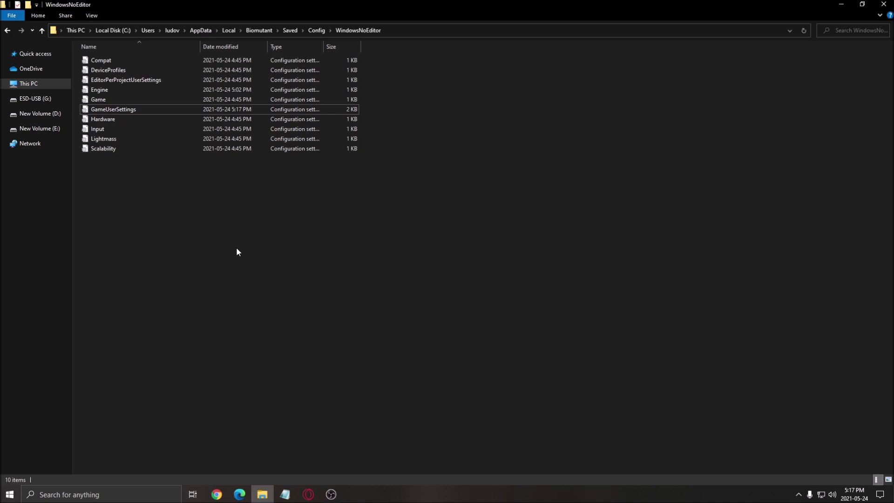
Step: Reopen the GameUserSettings file to check its contents down to the end, and close it
double_click(130, 109)
drag(623, 132, 410, 79)
scroll(410, 186, down, 10)
click(556, 80)
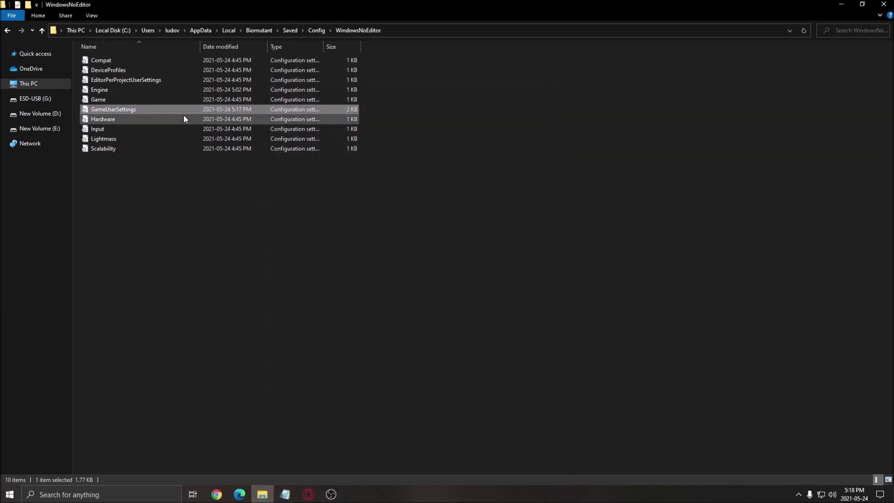
Step: Clear the read-only attribute of the GameUserSettings file in its properties
right_click(155, 109)
click(217, 253)
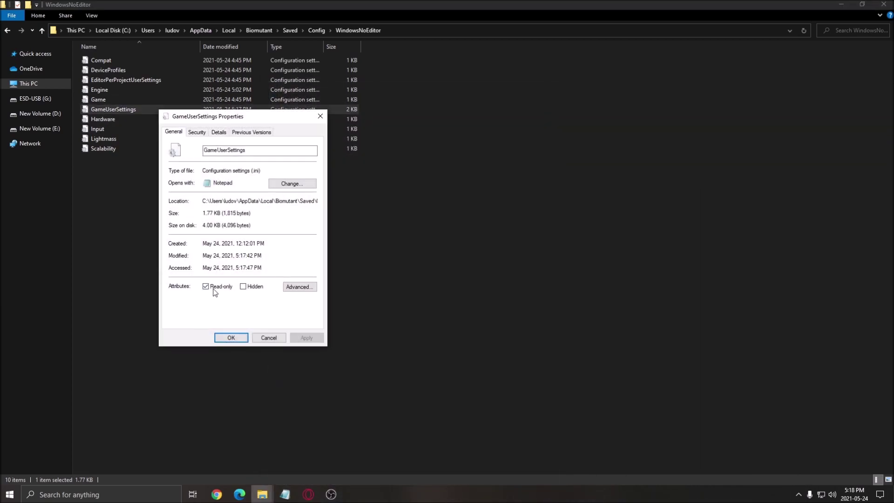
click(207, 286)
click(232, 337)
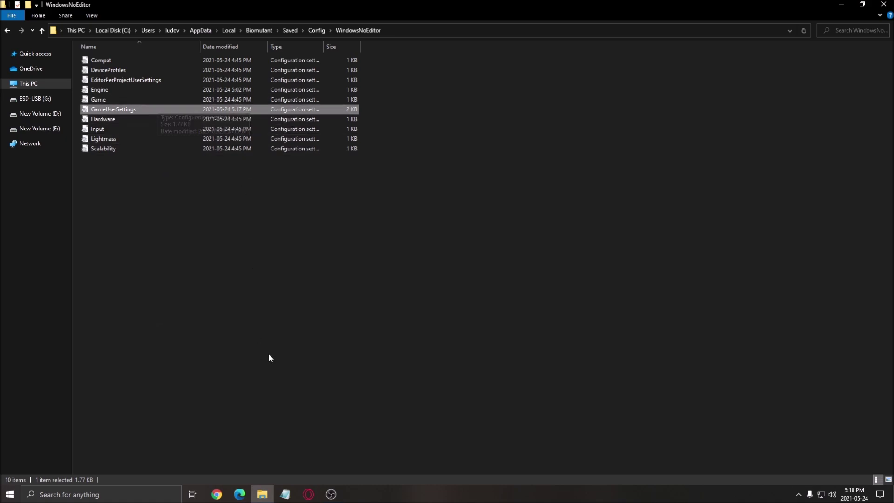